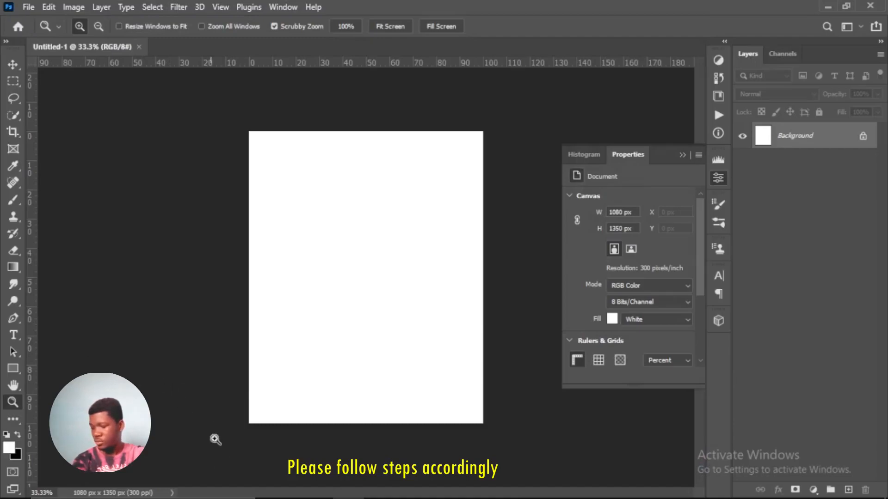
Place the cut-out photo of the woman on the canvas, scaled to about 37% and centred with her legs running off the lower edge.
click(315, 486)
drag(306, 217, 373, 357)
drag(482, 277, 589, 283)
drag(389, 271, 340, 300)
drag(536, 144, 560, 124)
drag(408, 257, 398, 272)
click(623, 27)
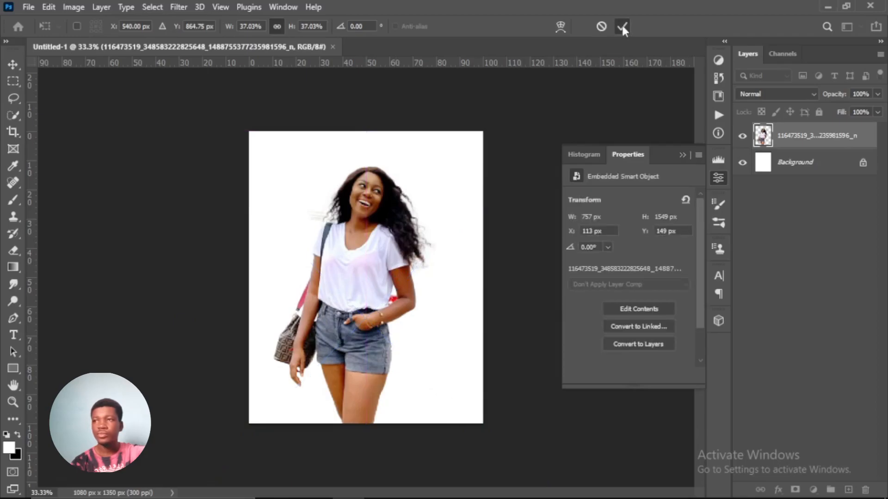
key(z)
click(683, 155)
Place the cloudy grey backdrop image between the Background layer and the woman, enlarged to fill the whole canvas.
click(796, 163)
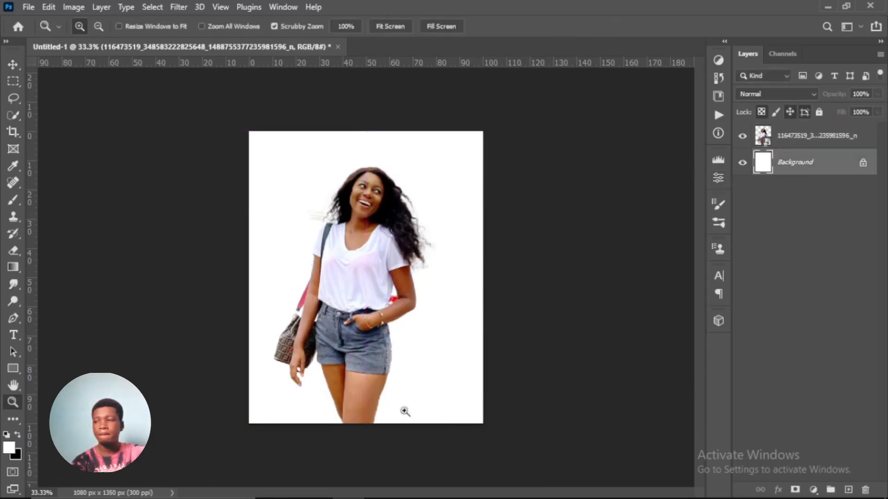
click(316, 486)
click(363, 379)
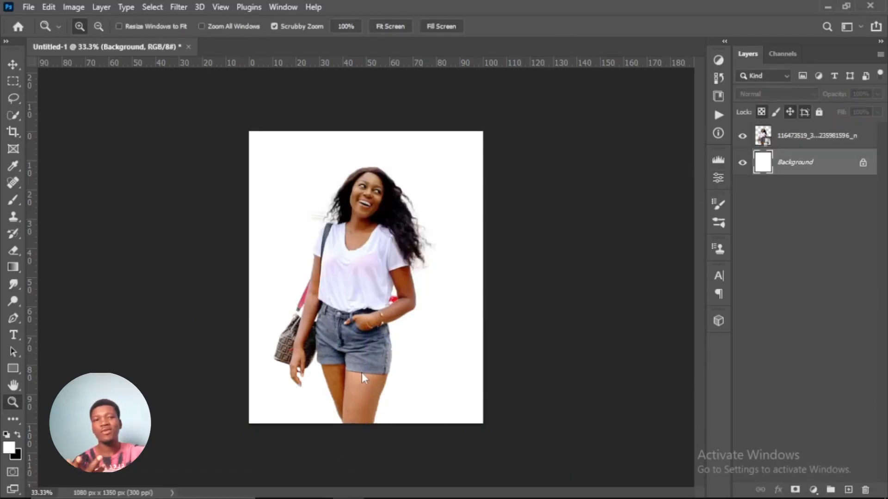
drag(452, 165, 510, 88)
drag(426, 216, 397, 260)
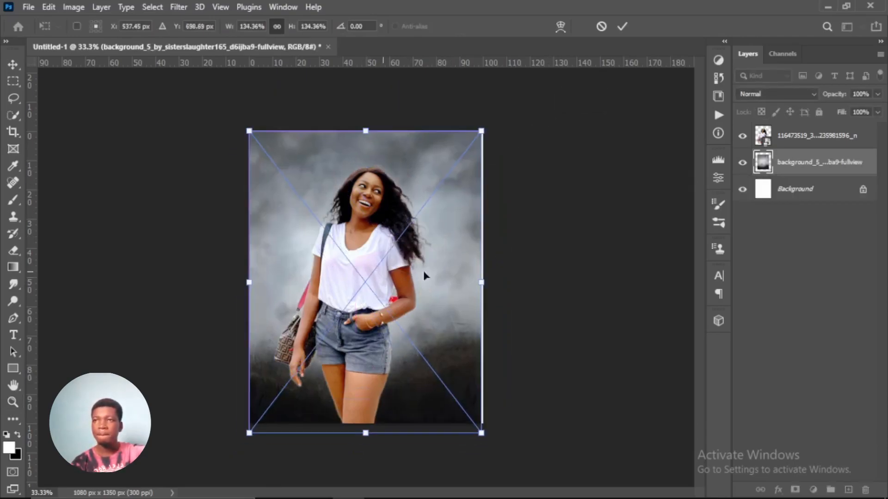
drag(481, 276, 523, 277)
drag(426, 299, 406, 316)
drag(503, 308, 519, 309)
mouse_move(433, 318)
mouse_down()
mouse_move(433, 333)
mouse_move(426, 321)
mouse_up()
click(622, 27)
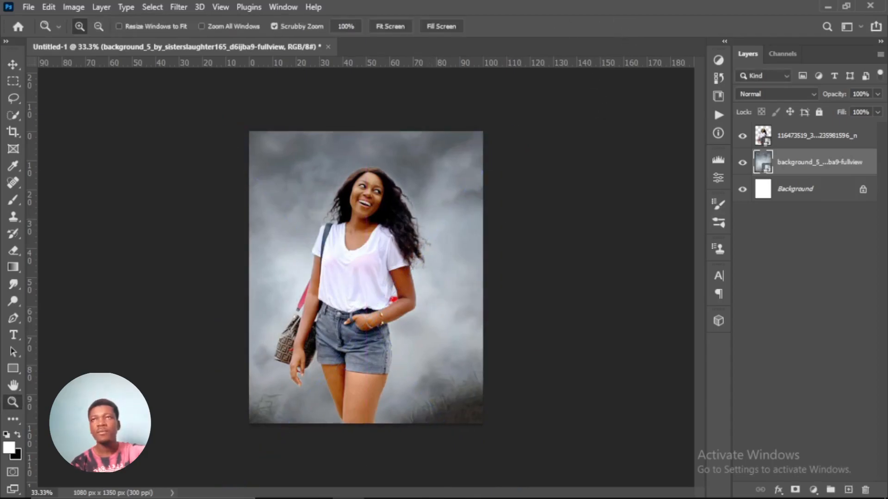
Place the glowing full moon image above the backdrop, scaled to about 20% and centred horizontally behind the woman's head.
click(316, 487)
drag(454, 244, 364, 356)
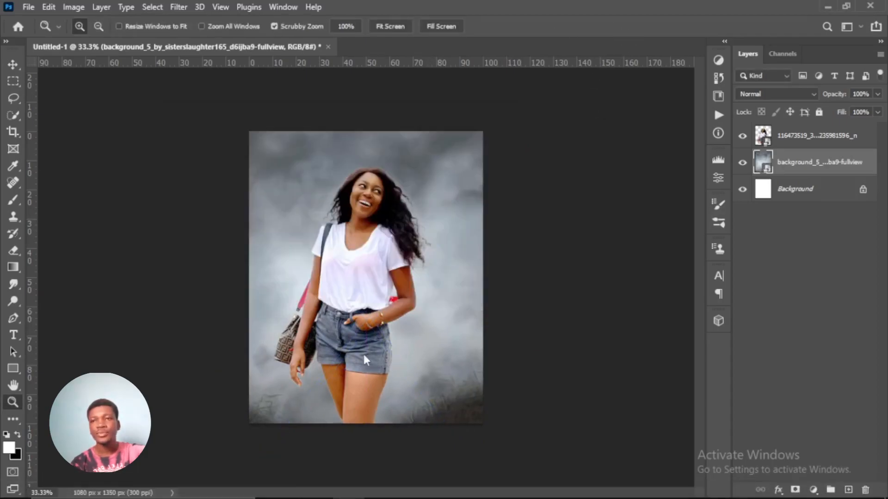
drag(369, 326, 368, 285)
drag(482, 352, 461, 337)
drag(367, 282, 376, 264)
drag(474, 321, 487, 333)
drag(403, 256, 403, 256)
drag(479, 330, 460, 311)
drag(395, 255, 403, 258)
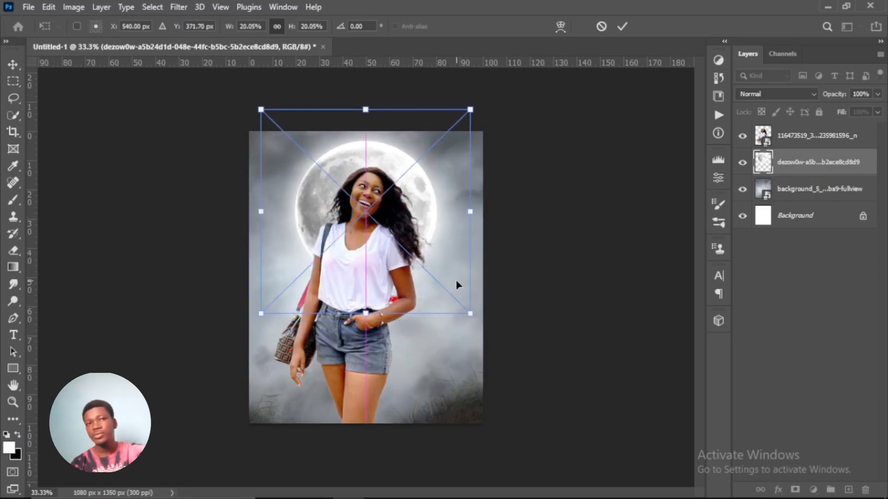
click(621, 27)
Nudge the moon slightly upward behind the woman's head.
click(14, 403)
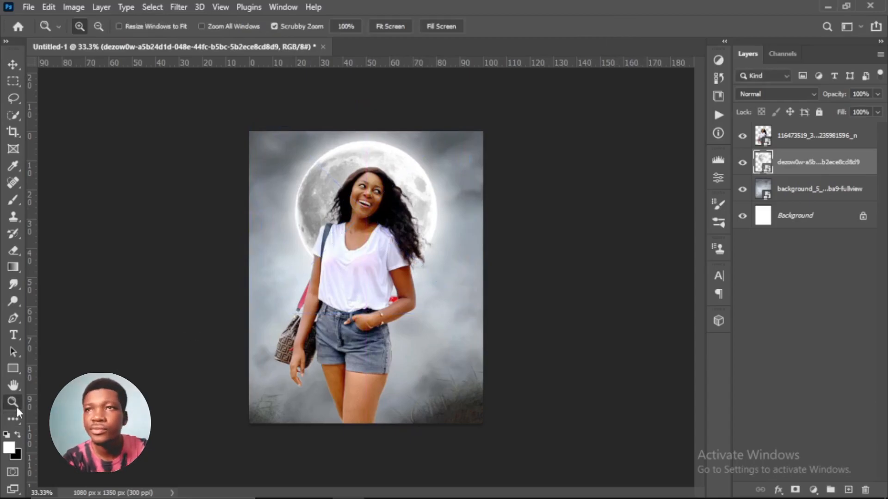
click(391, 26)
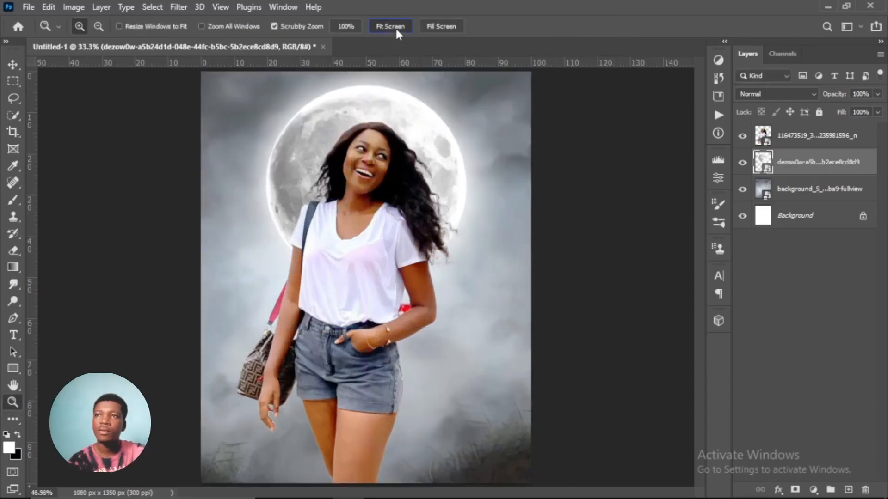
click(13, 65)
drag(431, 143, 429, 141)
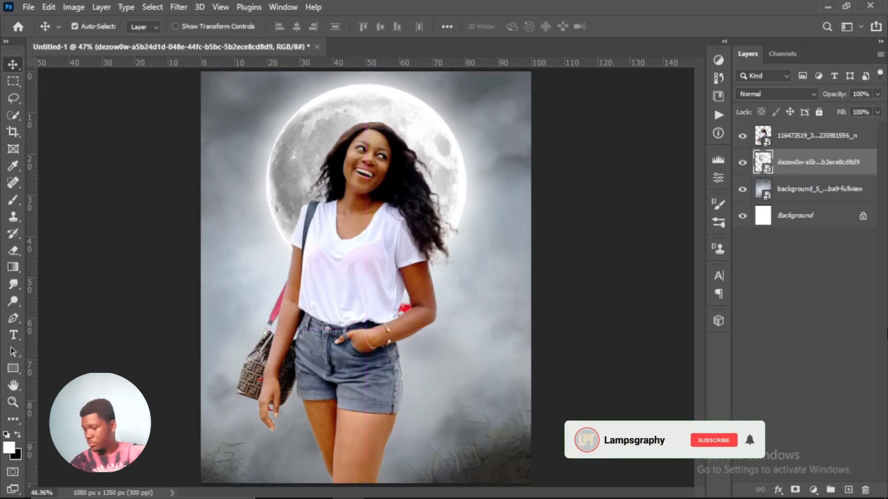
Apply a Gaussian Blur with a 4.3-pixel radius to the cloudy backdrop layer.
click(814, 190)
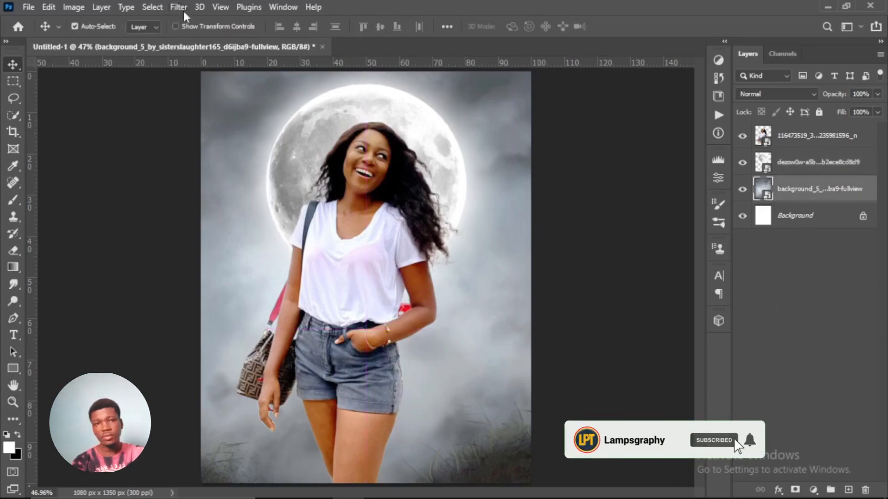
click(178, 7)
mouse_move(297, 174)
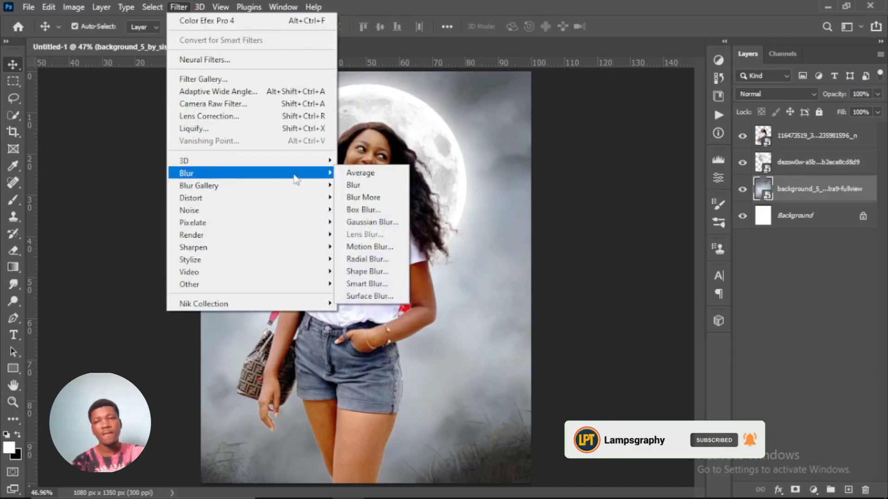
click(373, 223)
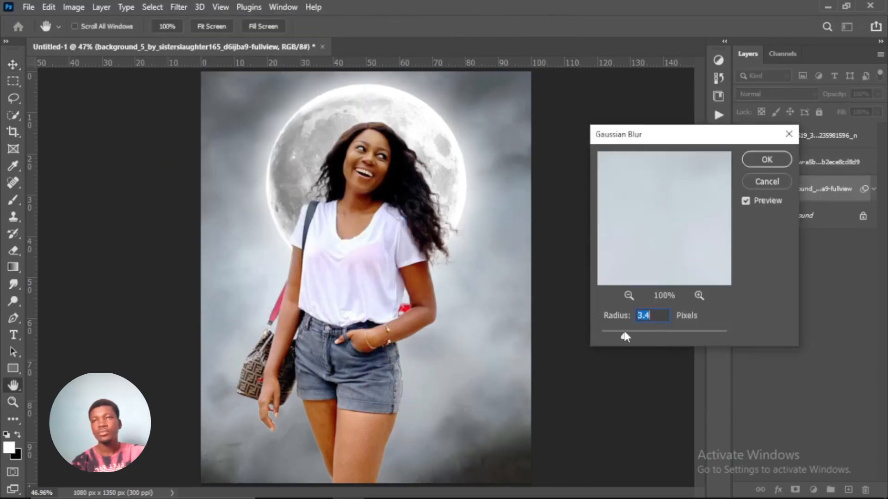
drag(616, 333, 612, 336)
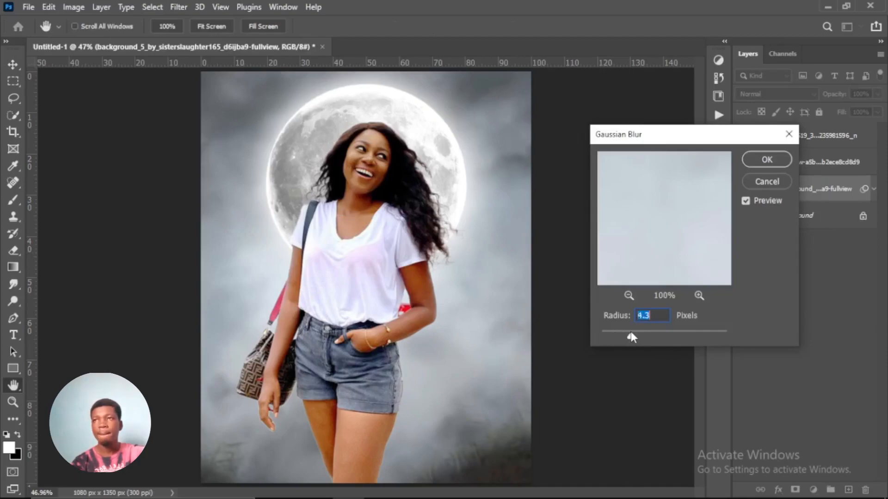
click(767, 159)
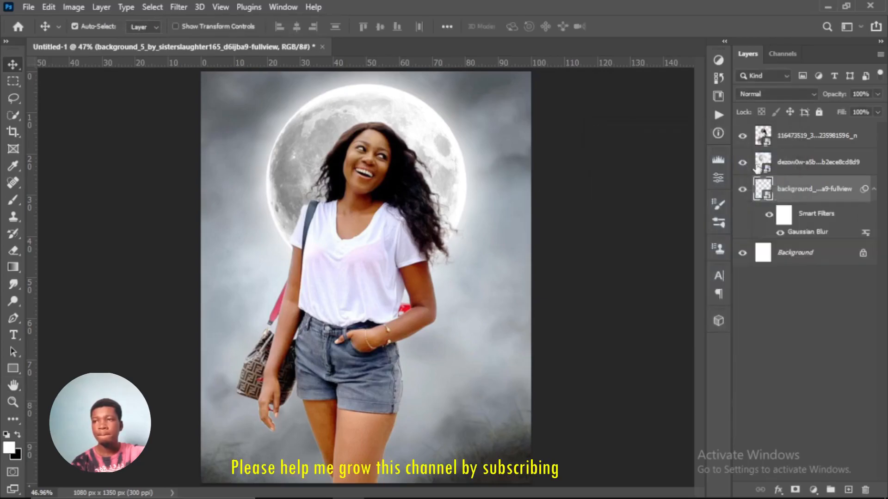
Apply a slight Gaussian Blur to the moon layer.
click(810, 167)
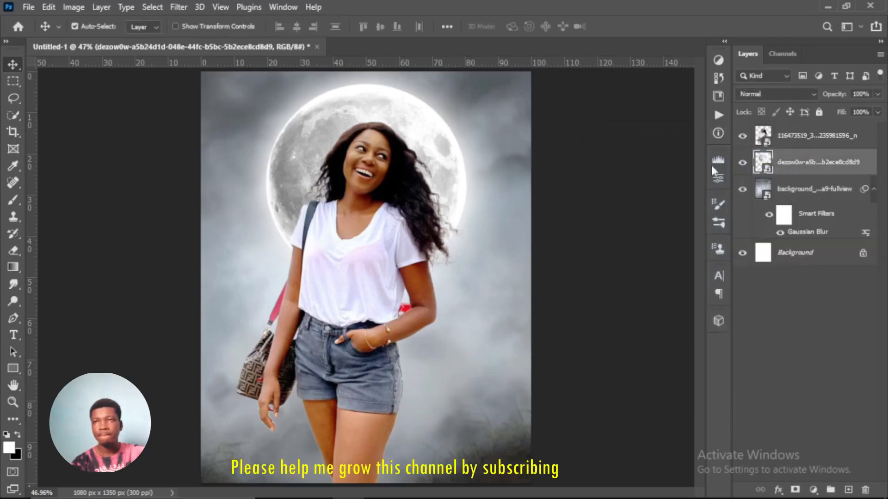
click(179, 8)
mouse_move(207, 174)
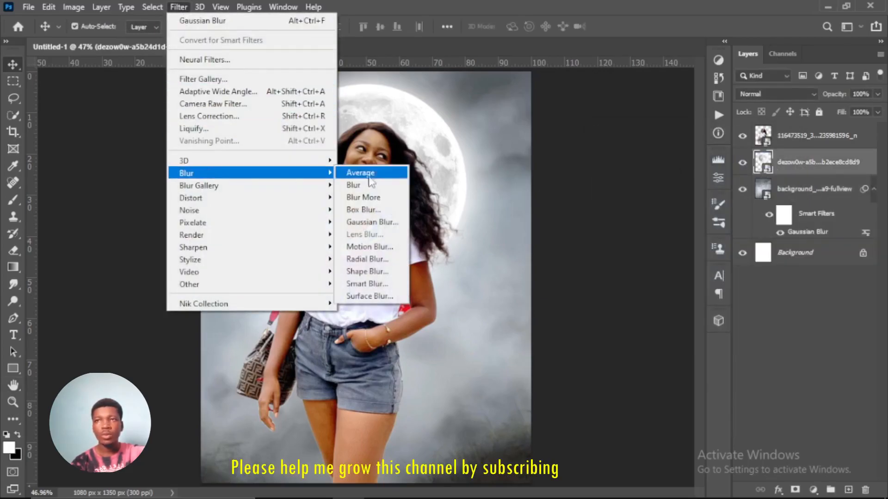
click(372, 222)
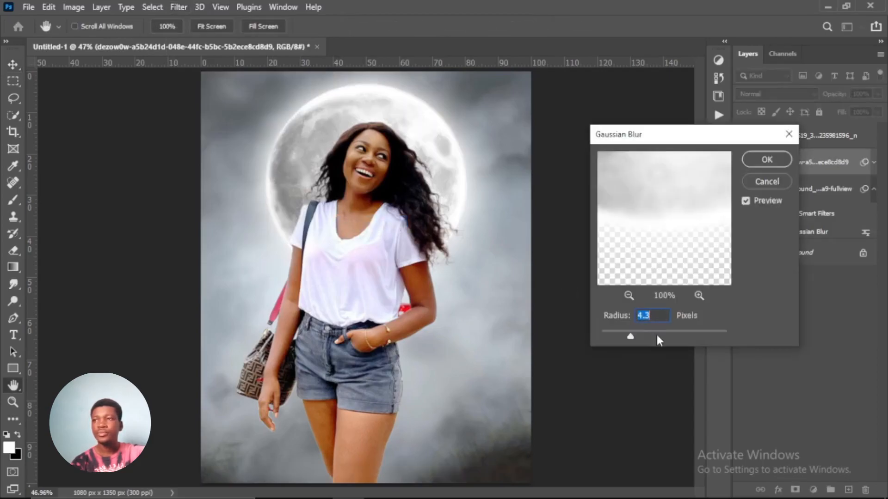
mouse_move(639, 330)
mouse_down()
mouse_move(620, 331)
mouse_move(635, 334)
mouse_up()
click(765, 161)
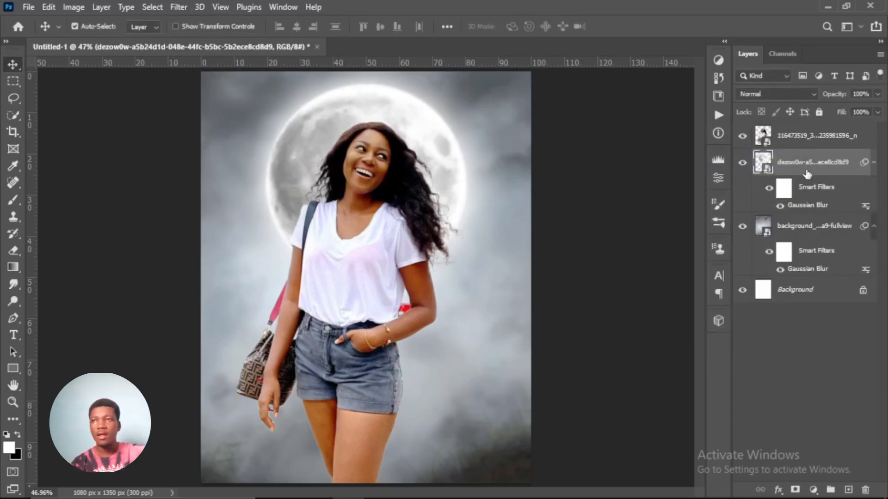
Add a Color Lookup adjustment with a warm-toned 3D LUT above the woman's layer and clip it to that layer.
click(809, 135)
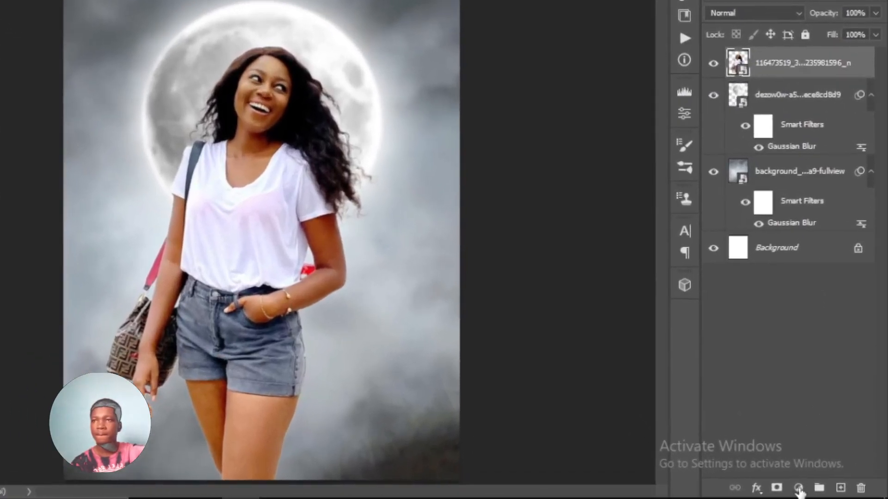
click(812, 490)
click(802, 404)
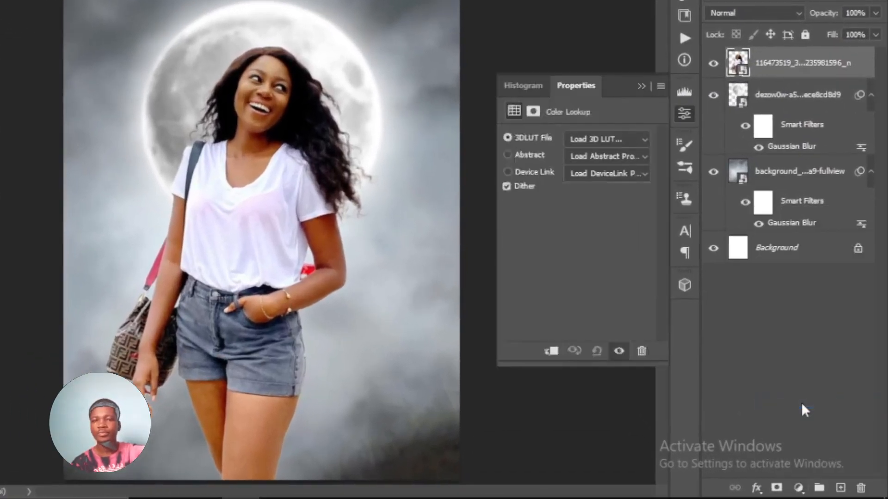
click(578, 140)
click(591, 78)
click(641, 86)
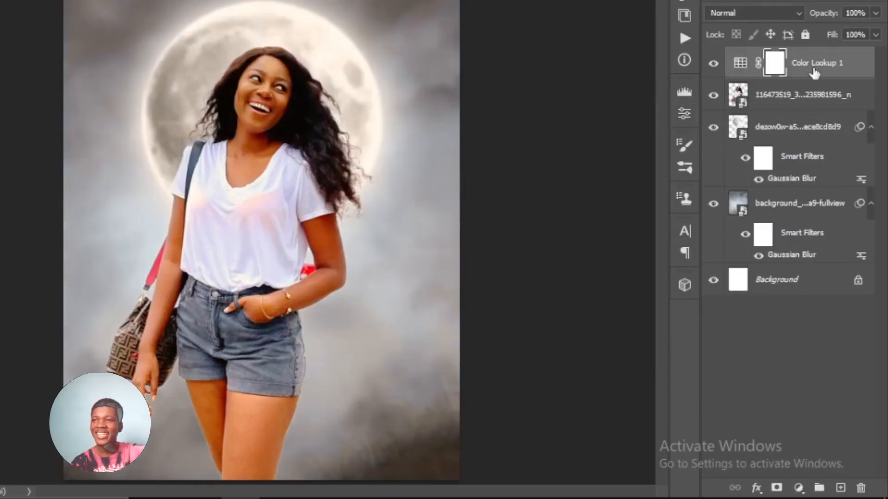
right_click(812, 68)
click(677, 201)
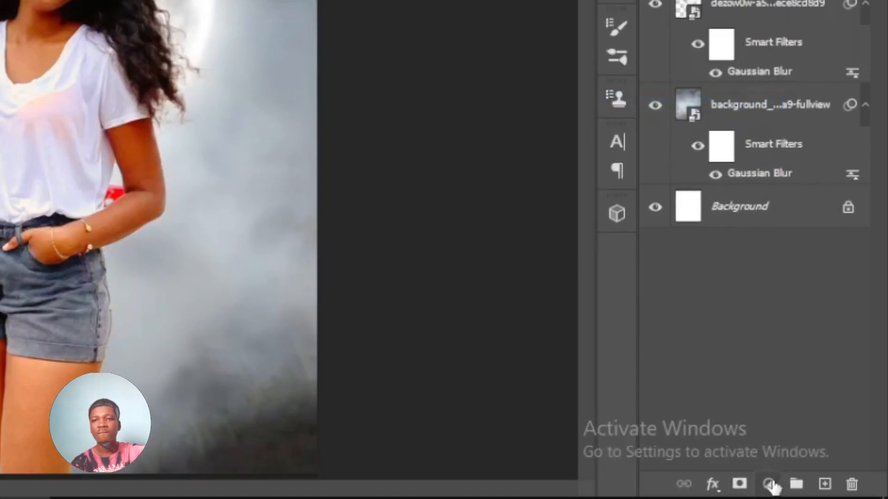
Add a second, unclipped Color Lookup adjustment on top using the Soft_Warming.look 3D LUT.
click(797, 488)
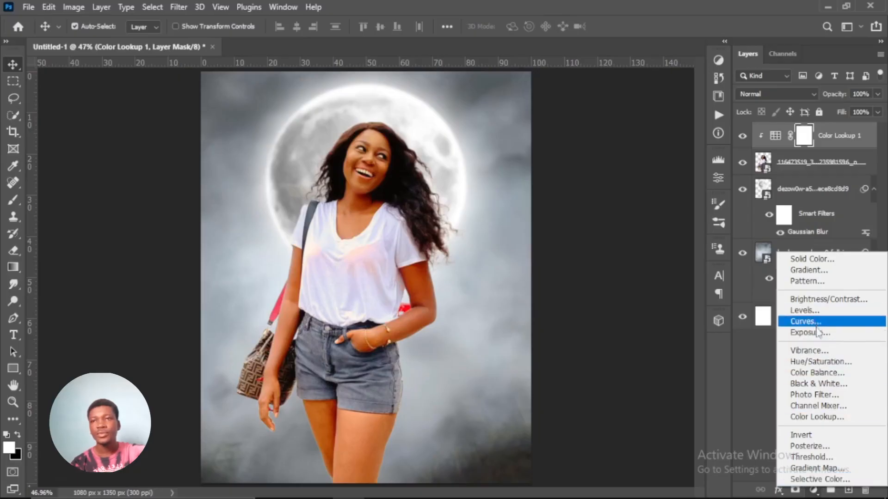
click(814, 417)
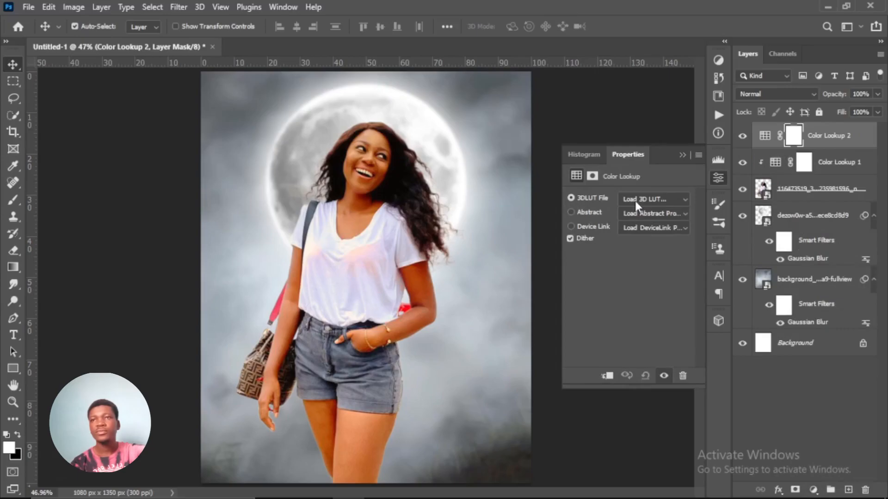
click(637, 201)
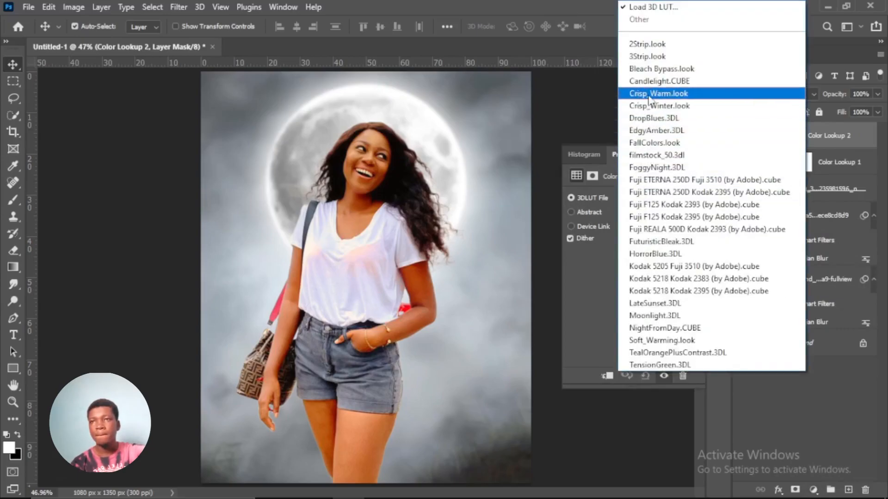
click(645, 340)
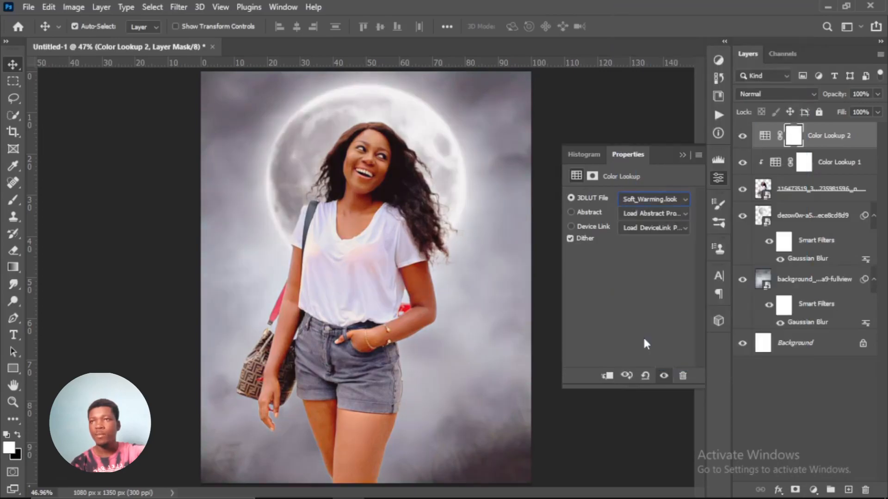
click(683, 155)
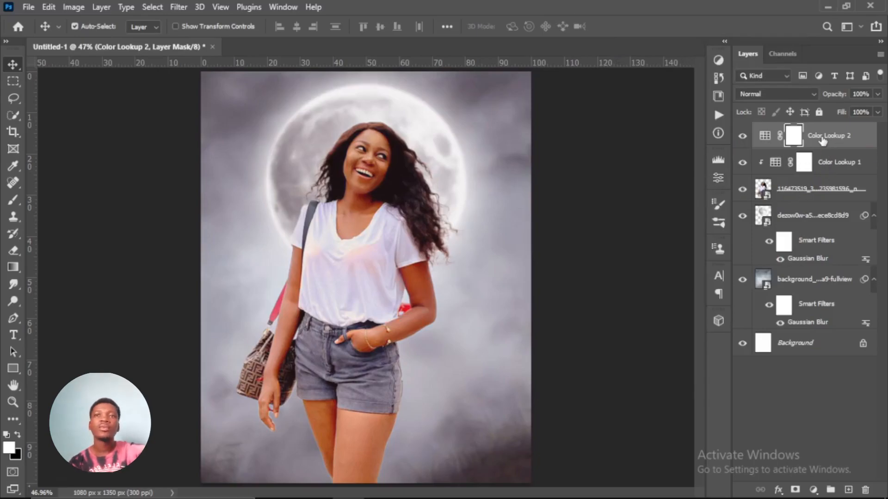
Stamp all visible layers into a new top layer and apply the Camera Raw filter to it with Shadows at -23.
key(ctrl+shift+alt+e)
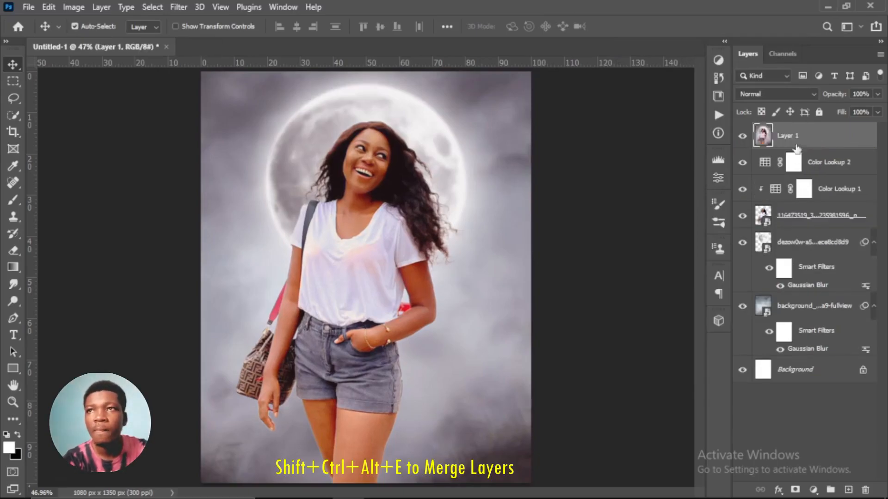
click(186, 8)
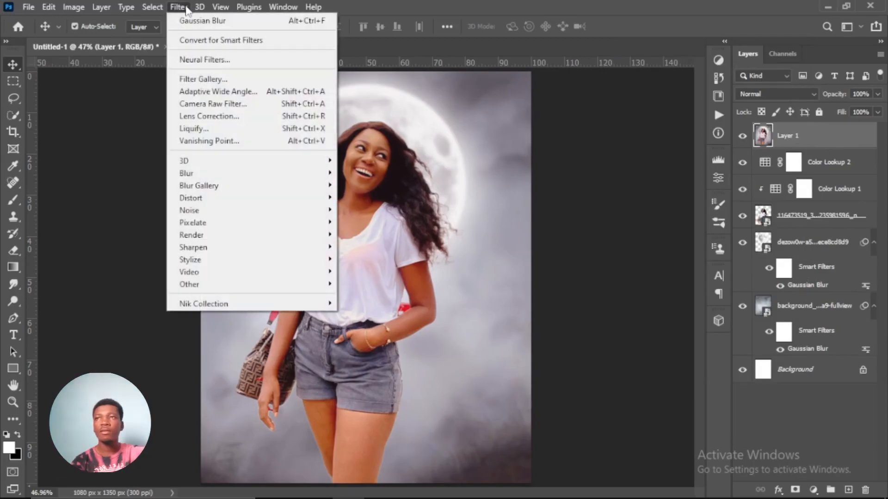
click(191, 105)
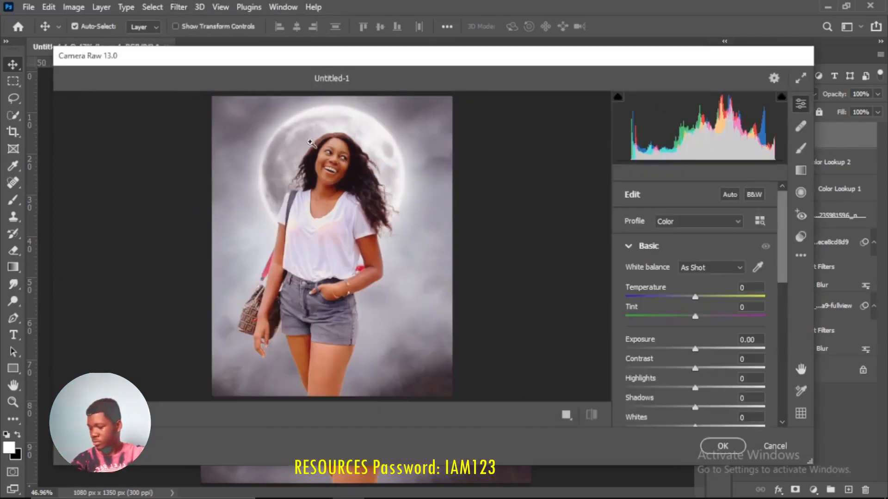
drag(782, 265, 784, 314)
drag(695, 277, 686, 277)
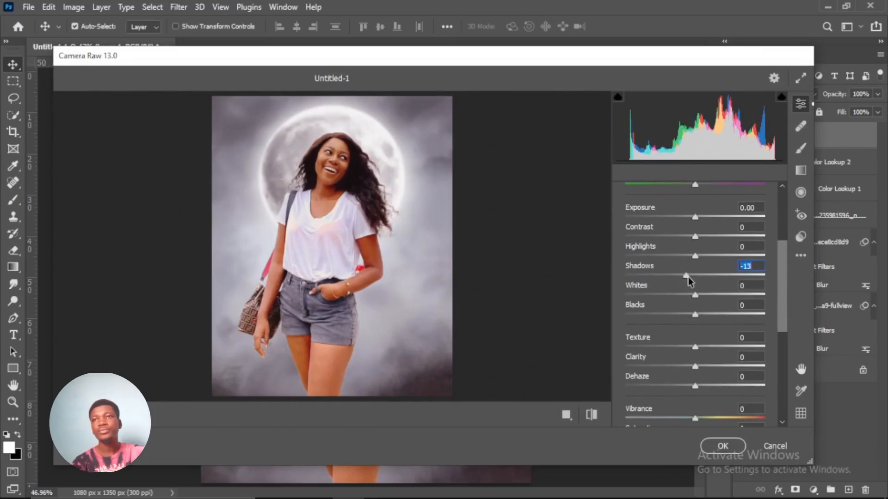
click(804, 79)
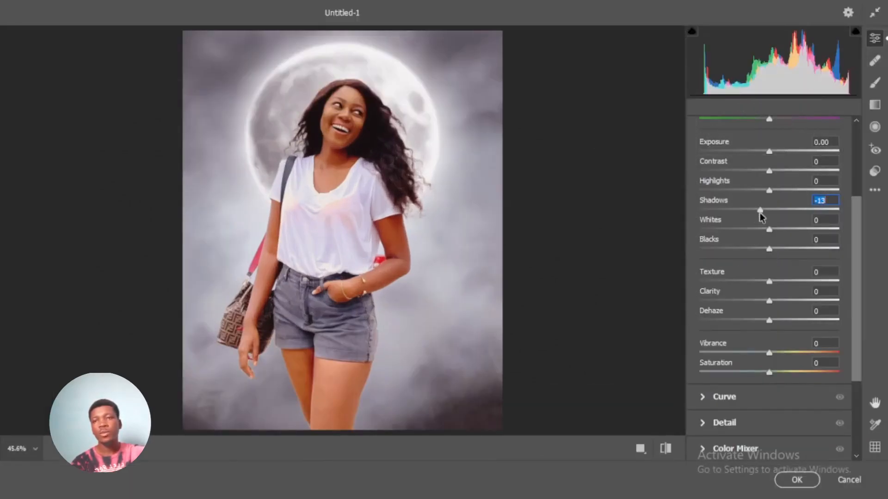
mouse_move(759, 209)
mouse_down()
mouse_move(737, 215)
mouse_move(750, 215)
mouse_up()
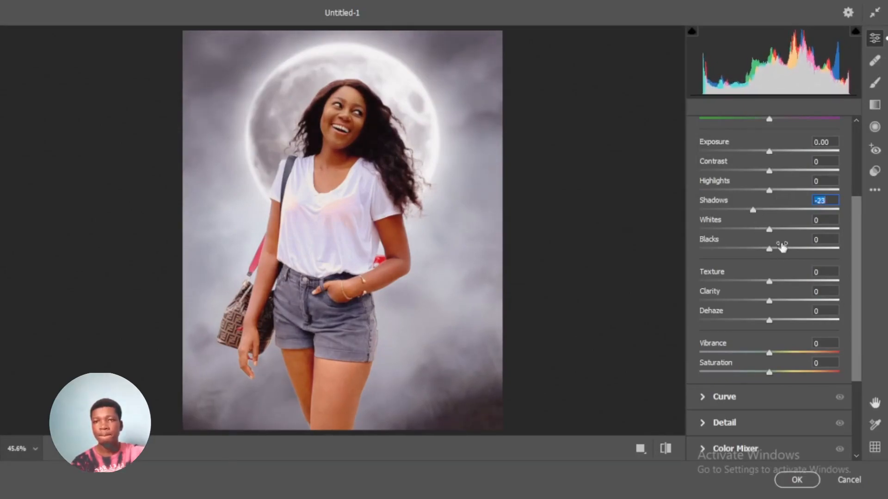
drag(856, 346, 850, 380)
drag(773, 310, 775, 311)
click(803, 481)
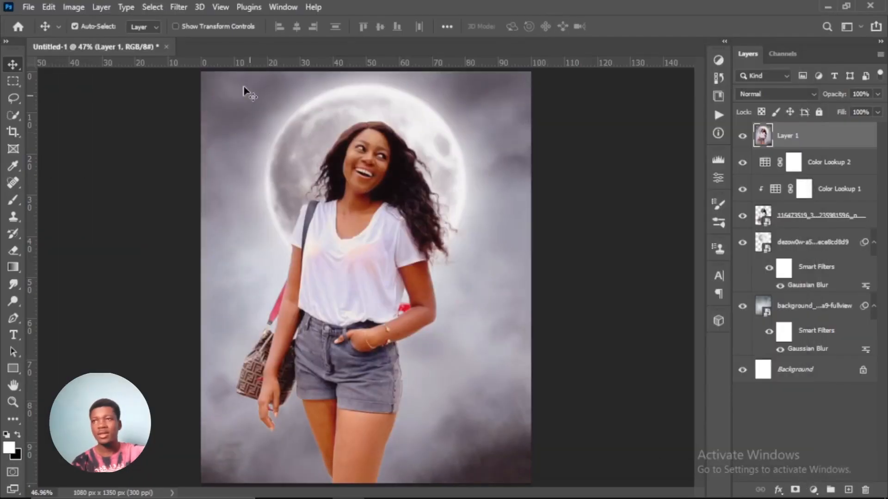
Open the stamped layer in Color Efex Pro 4 and preview the favourite Cross Balance, Ink and Vignette: Blur filters.
click(179, 8)
mouse_move(203, 301)
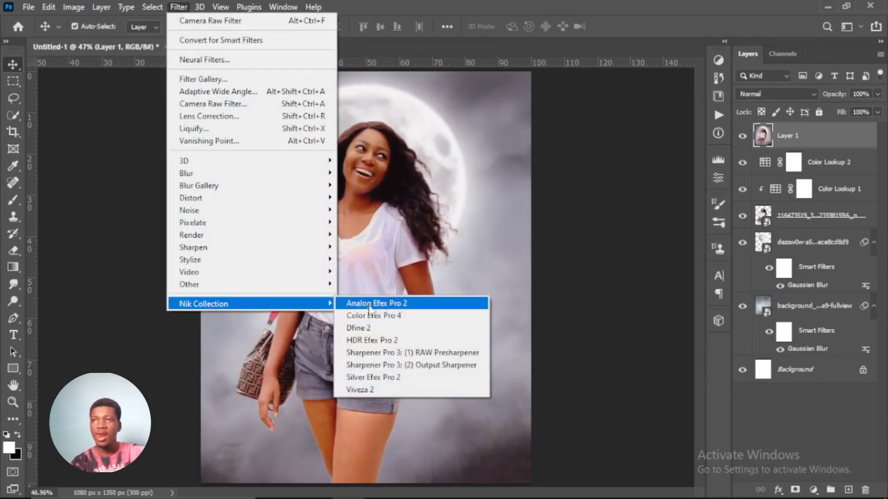
click(388, 316)
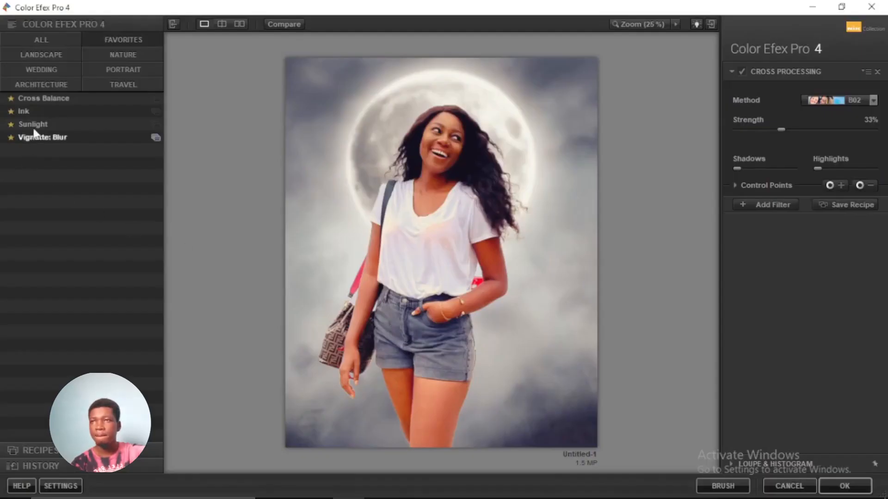
click(62, 100)
click(50, 97)
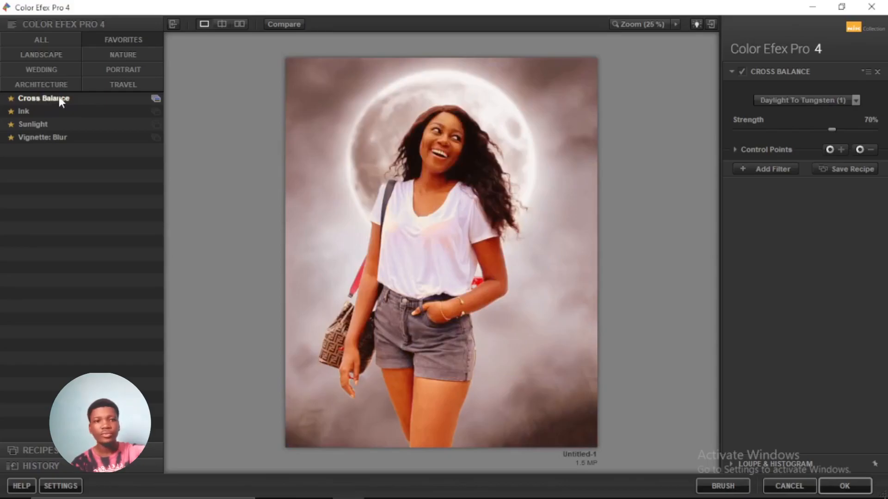
click(32, 110)
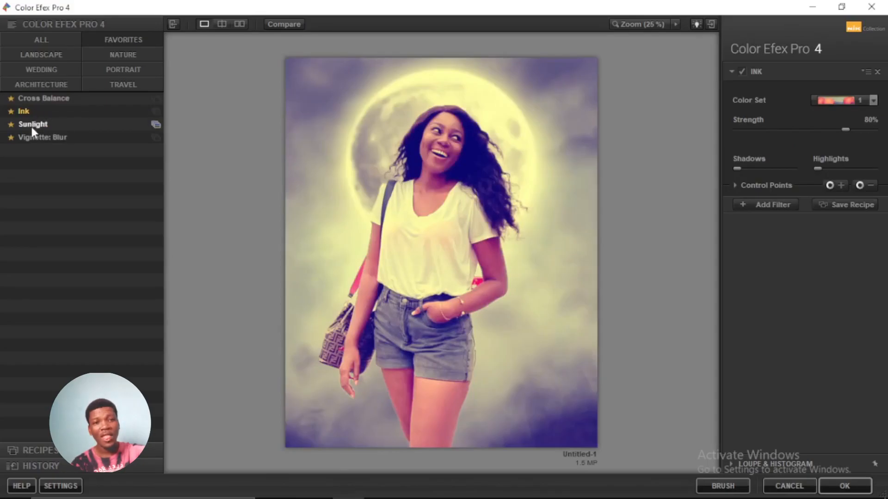
click(32, 137)
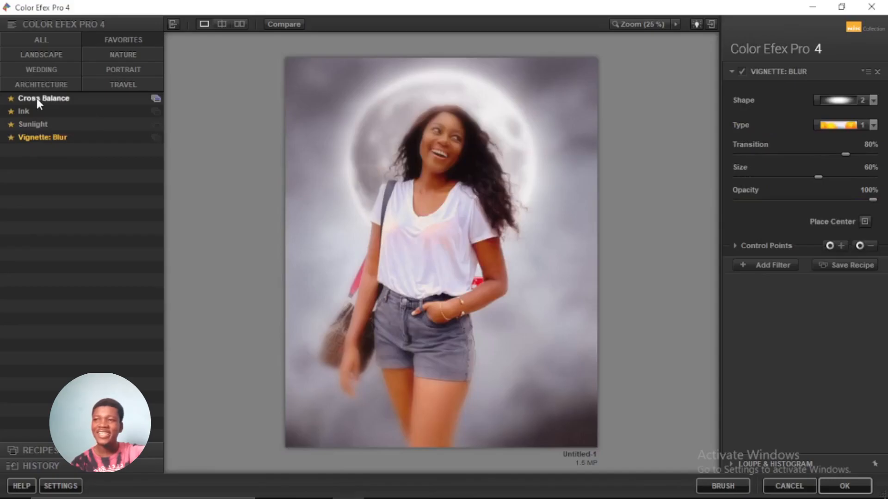
Choose the Cross Balance filter with the Tungsten To Daylight (1) method and set its strength to 9%.
click(37, 97)
click(856, 100)
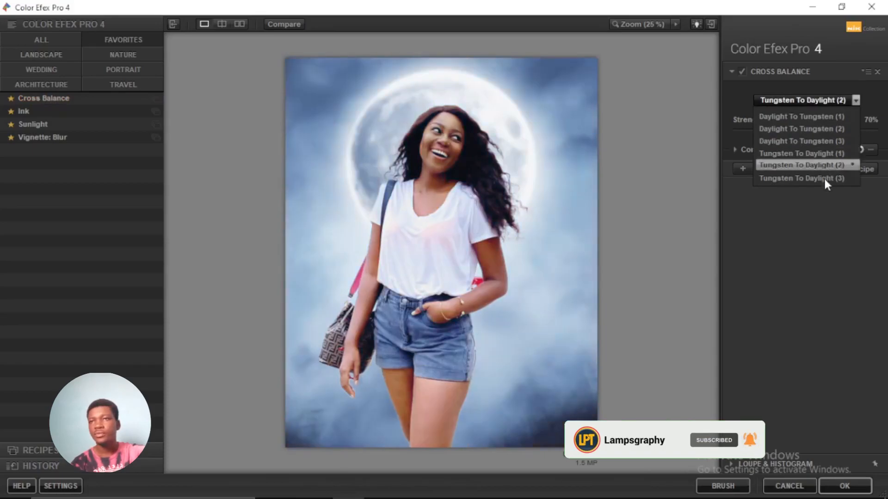
click(822, 155)
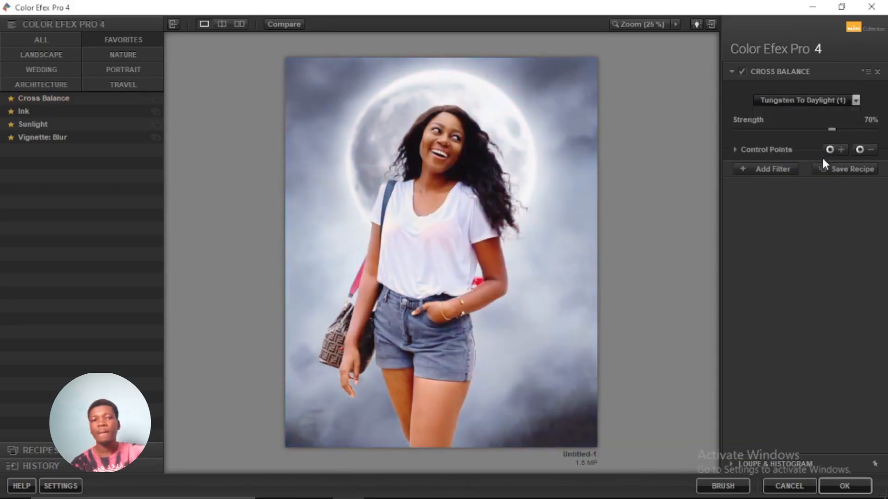
click(282, 21)
click(282, 22)
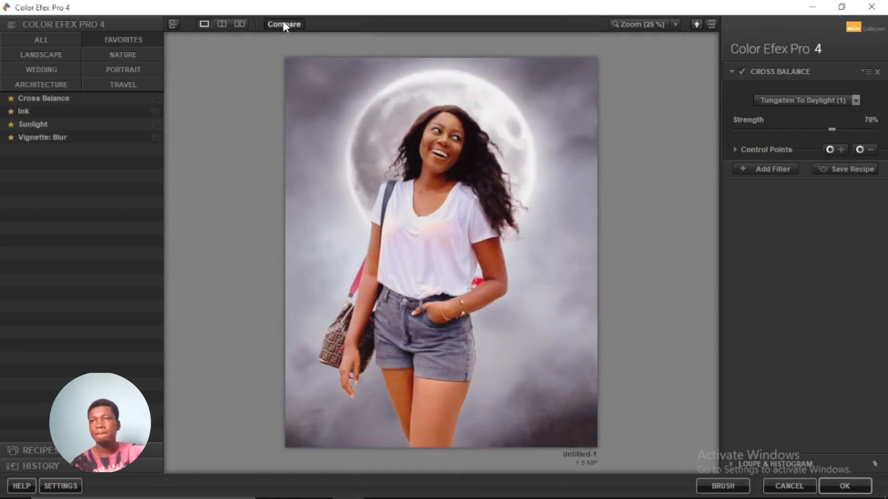
mouse_move(751, 130)
mouse_down()
mouse_move(764, 131)
mouse_move(746, 128)
mouse_up()
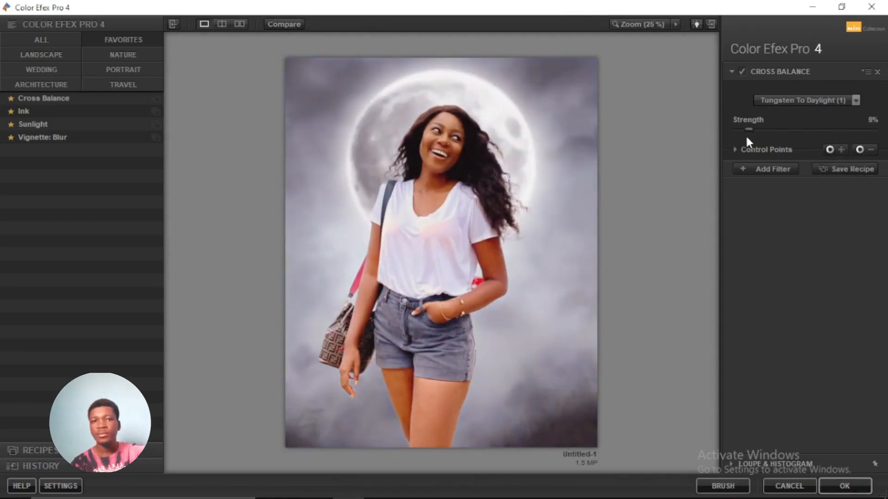
Add a Sunlight filter to the stack, set its Light Strength to 4% and compare with the original image.
click(762, 168)
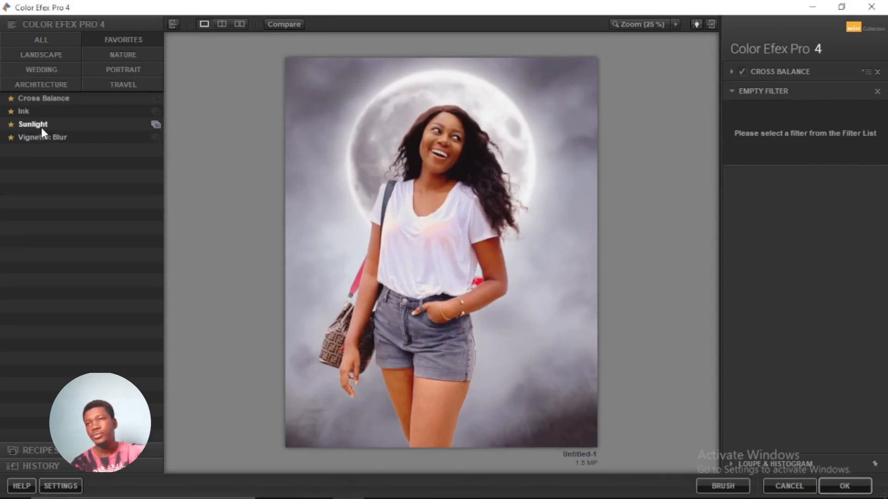
click(41, 129)
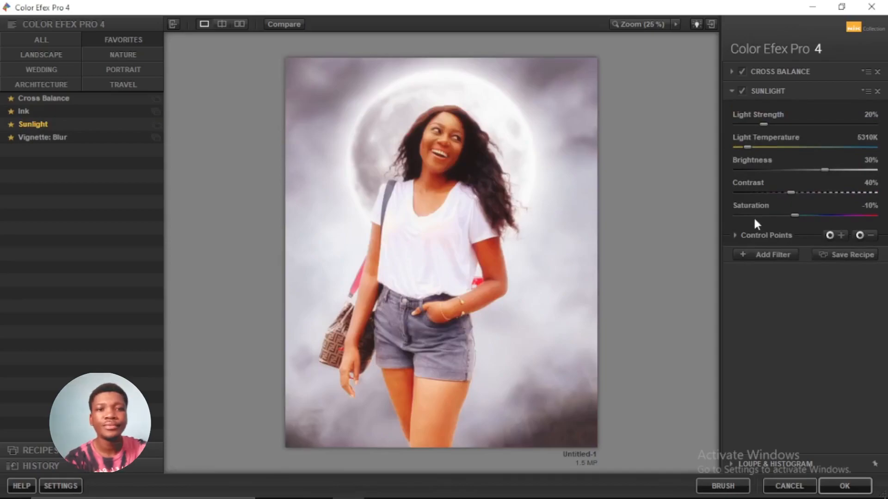
mouse_move(746, 128)
mouse_down()
mouse_move(739, 126)
mouse_move(753, 124)
mouse_move(742, 130)
mouse_up()
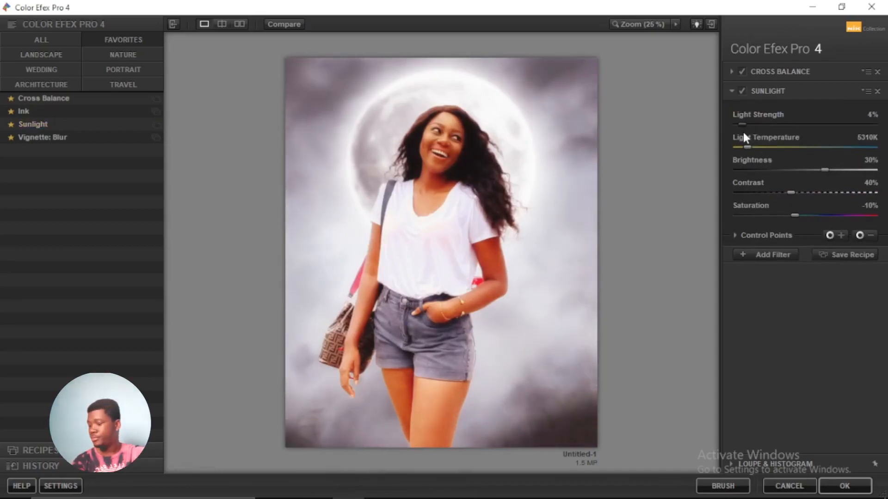
click(295, 24)
click(296, 24)
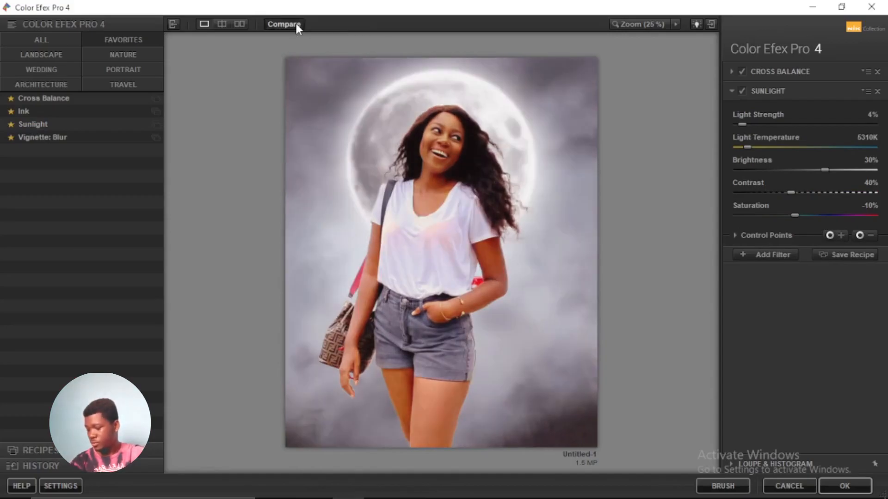
Try a Vignette: Blur filter as the third filter with its size reduced to 32%.
click(768, 254)
click(66, 137)
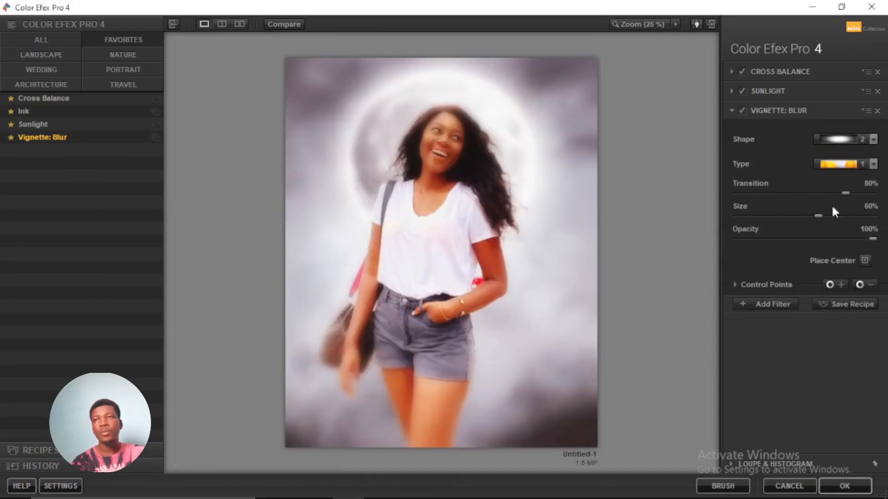
drag(817, 215, 769, 222)
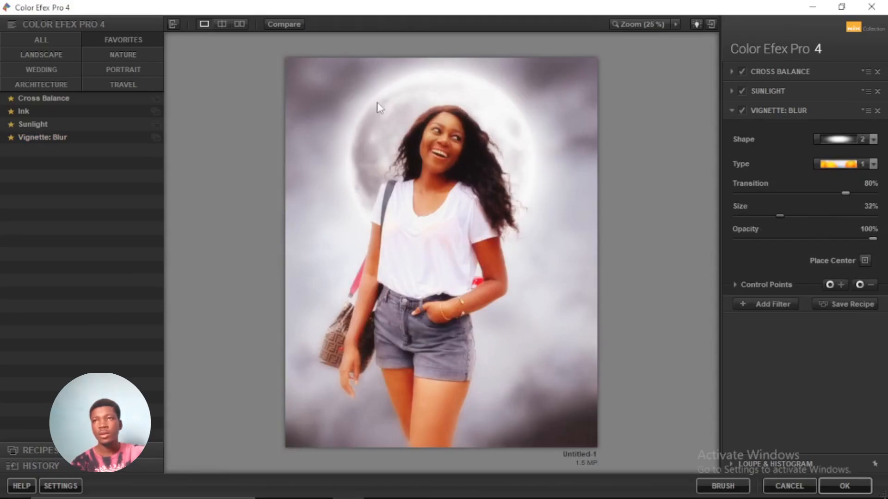
click(278, 24)
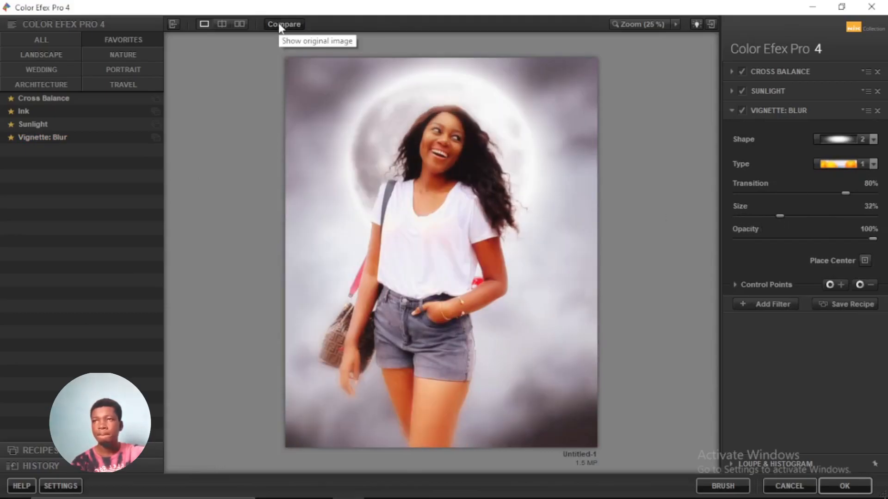
click(279, 24)
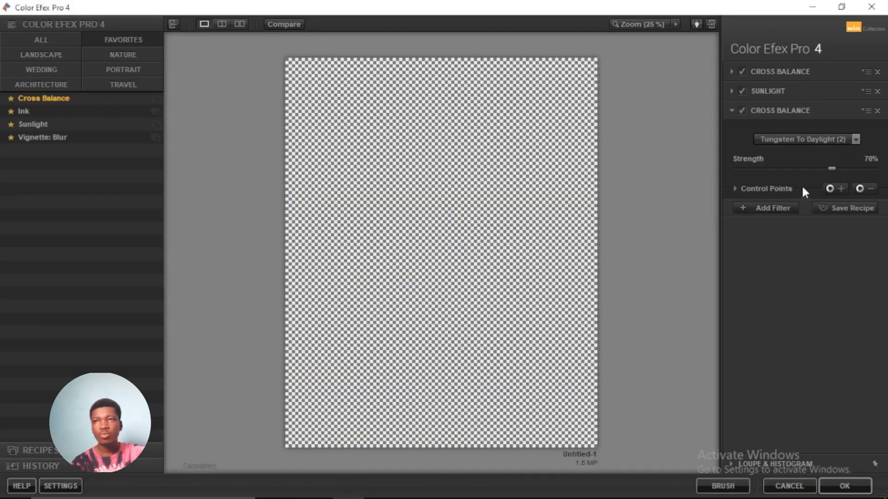
Try a second Cross Balance filter with Tungsten To Daylight (2) in the third slot at 7% strength.
drag(830, 167, 763, 176)
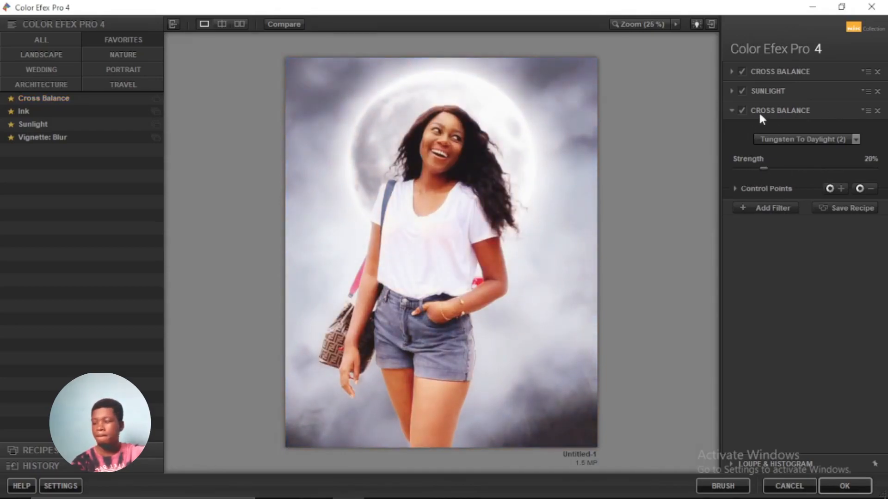
drag(762, 168, 751, 171)
click(288, 28)
click(288, 28)
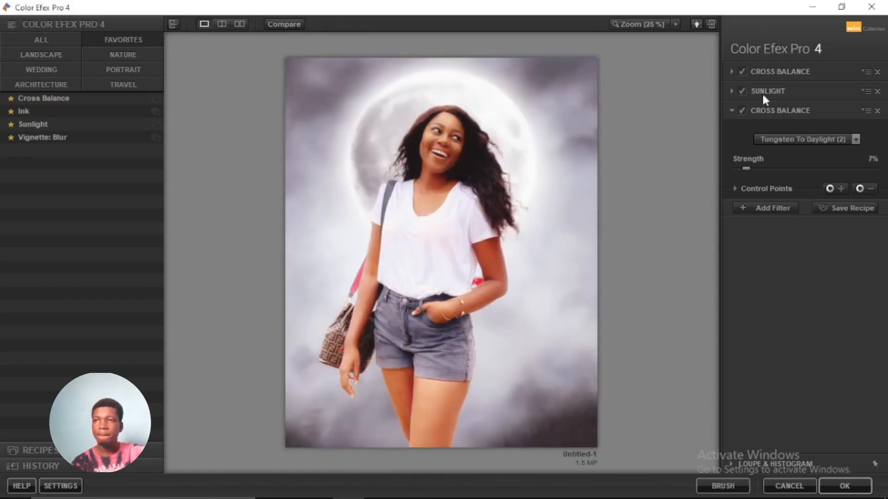
Try Sunlight brightness at 100% and -49%, and remove both the Sunlight and second Cross Balance filters.
click(763, 94)
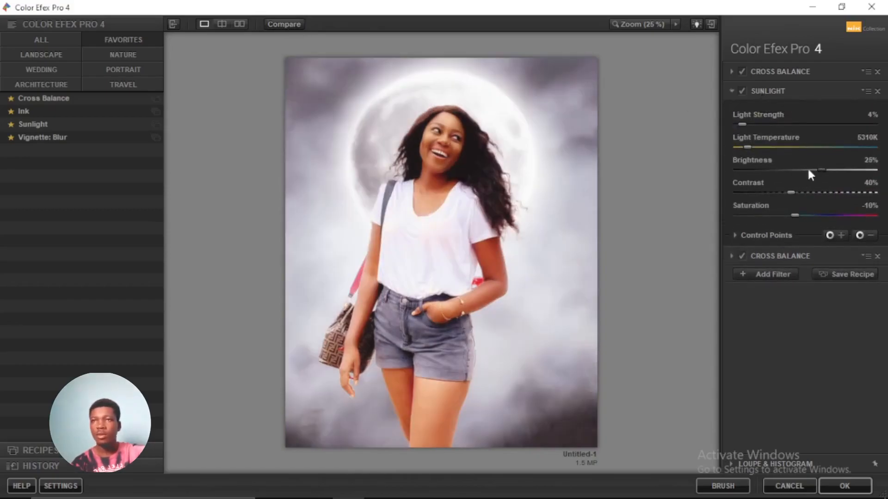
drag(789, 170, 886, 171)
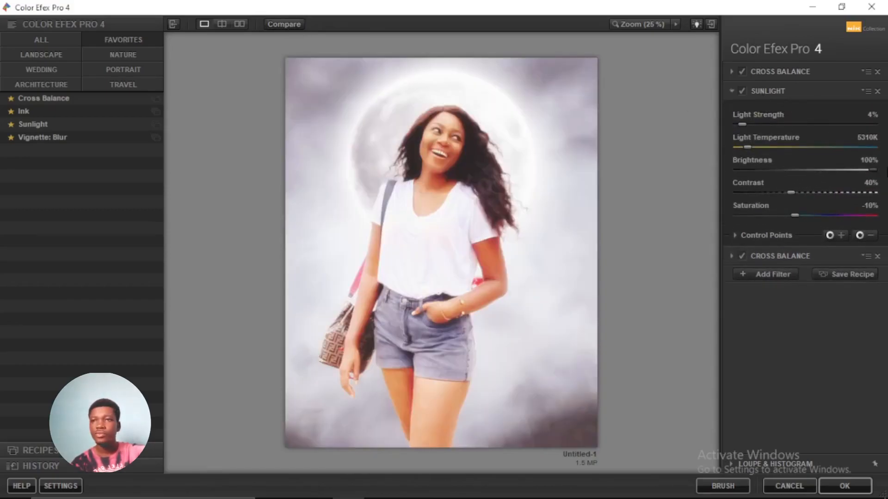
mouse_move(782, 177)
mouse_down()
mouse_move(752, 178)
mouse_move(771, 175)
mouse_up()
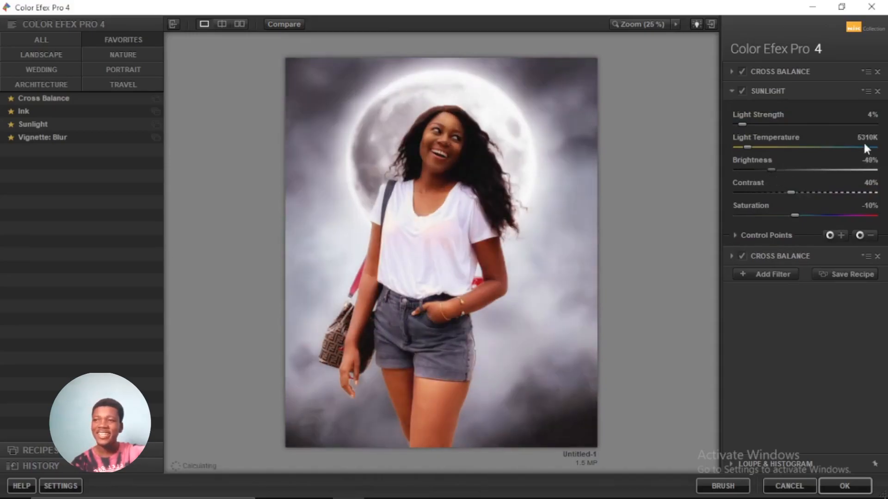
click(877, 92)
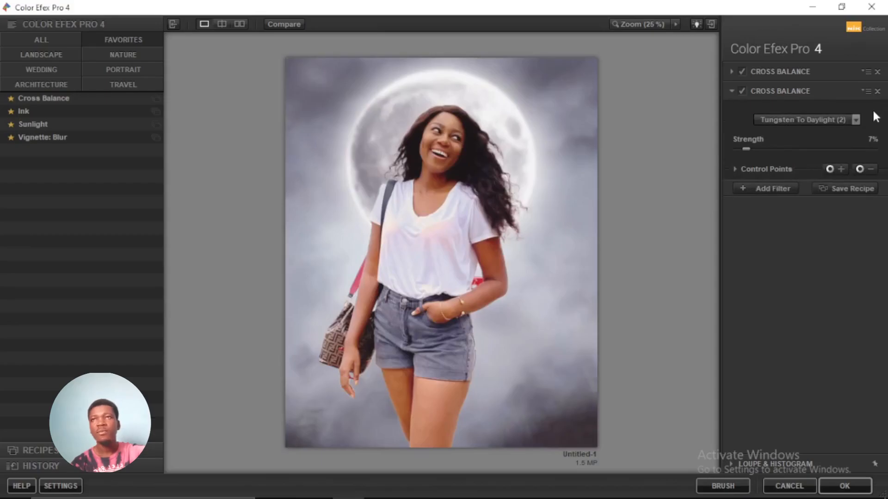
click(877, 92)
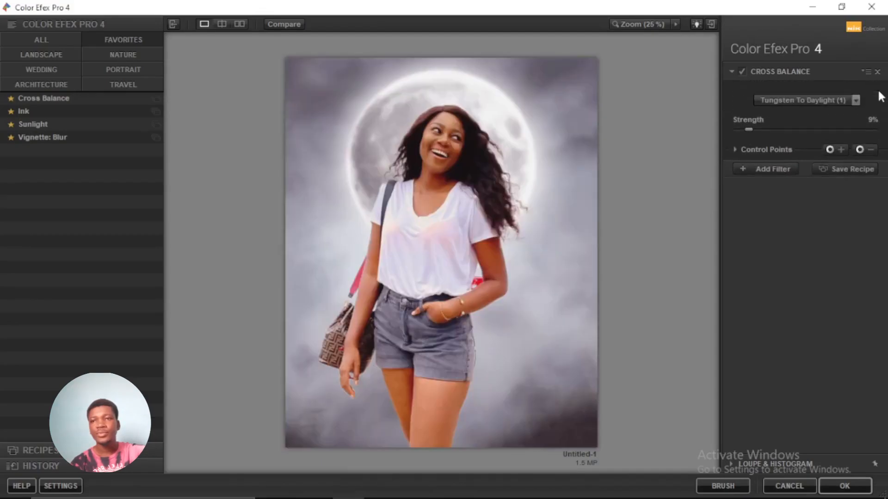
Add a Vignette: Blur filter with size 22%, apply the filter stack and compare the image with and without the resulting layer.
click(767, 170)
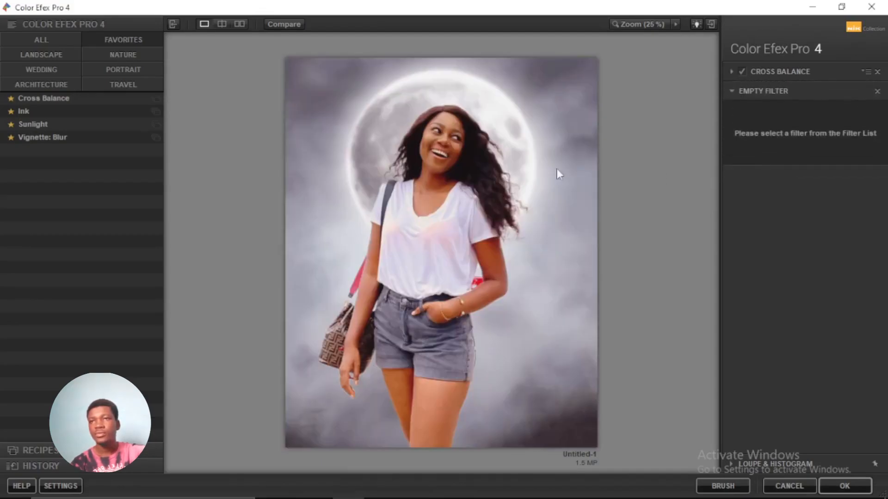
click(93, 138)
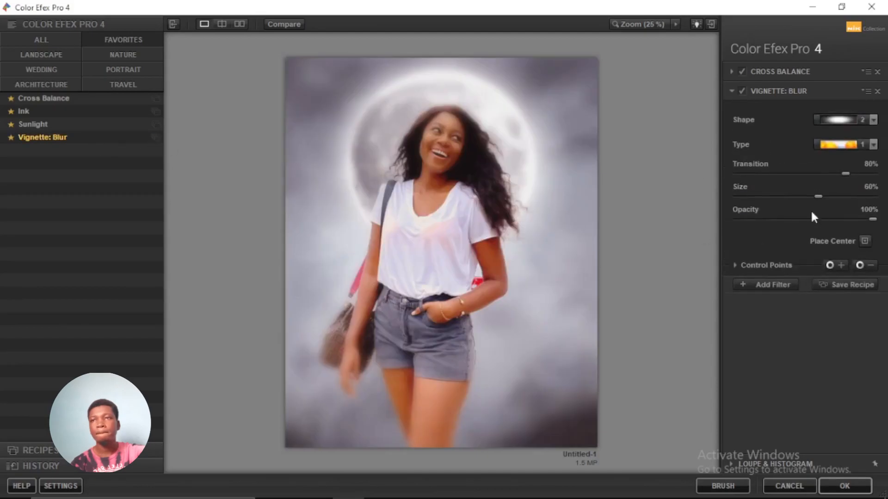
mouse_move(770, 200)
mouse_down()
mouse_move(748, 200)
mouse_move(813, 200)
mouse_move(747, 203)
mouse_move(764, 204)
mouse_up()
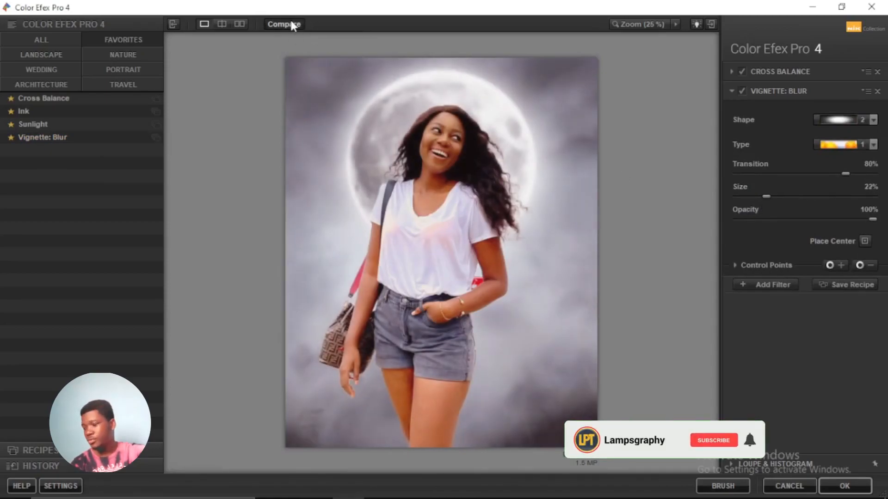
click(845, 487)
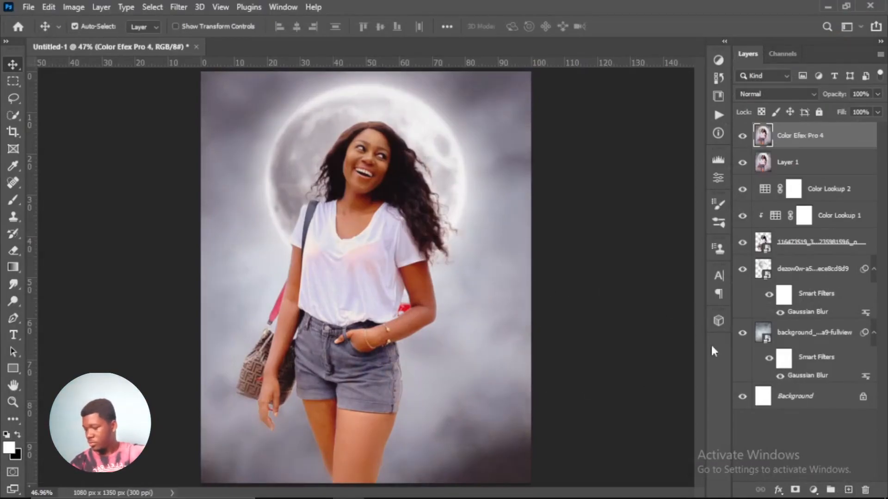
click(743, 136)
click(742, 135)
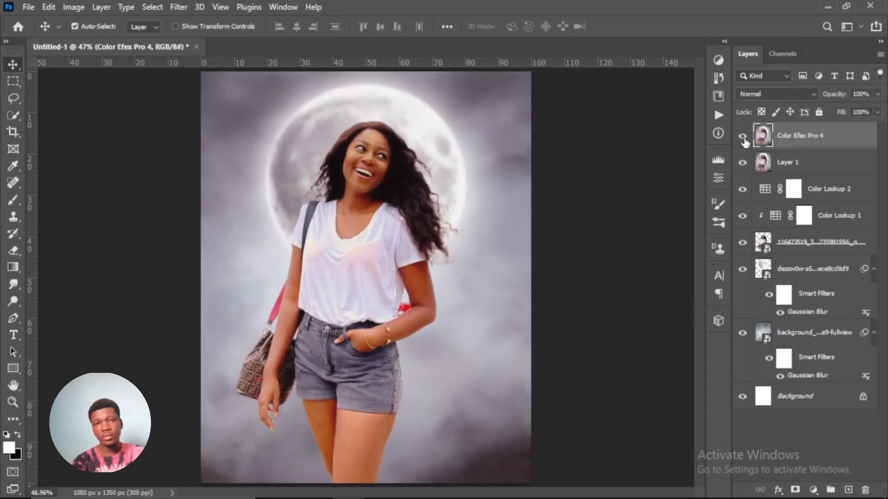
click(743, 136)
click(742, 136)
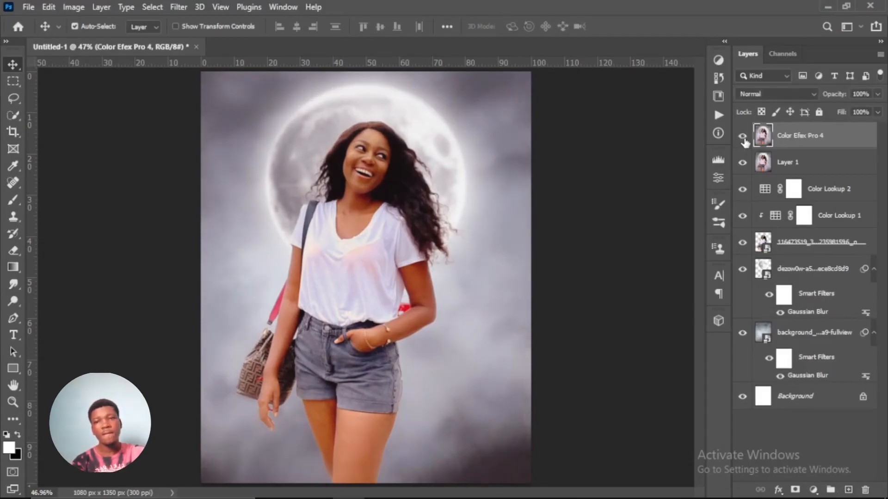
Add a Curves adjustment layer on top and flatten the Blue channel curve to a horizontal line at about mid-height.
click(814, 490)
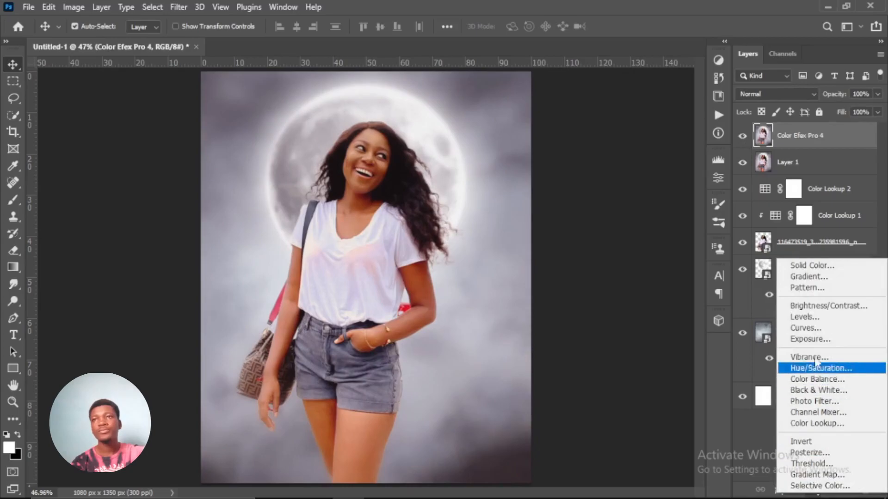
click(812, 331)
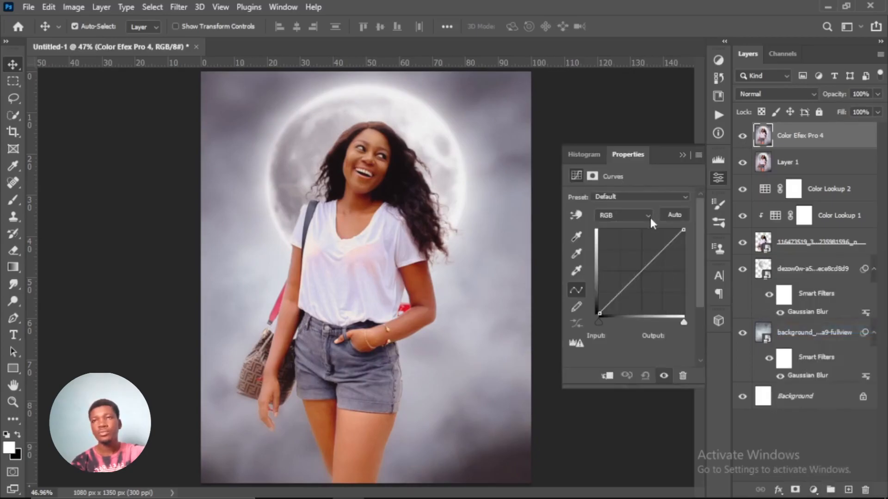
click(622, 215)
click(633, 257)
drag(683, 230, 538, 270)
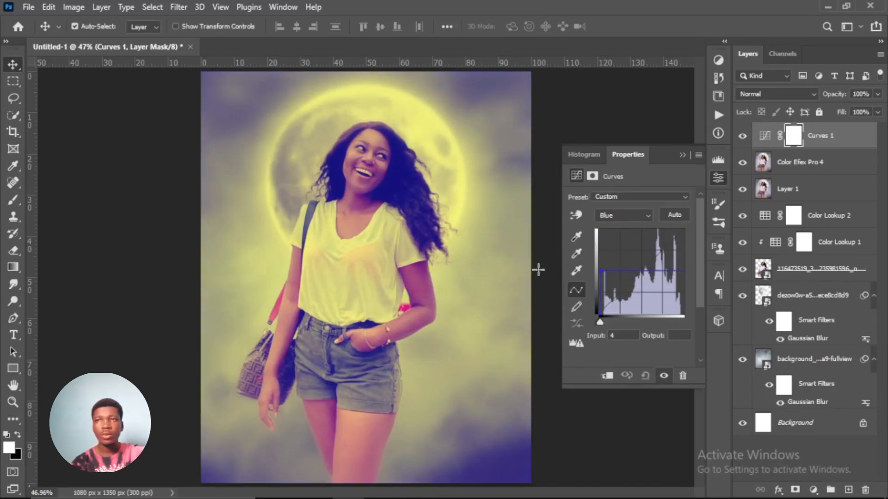
click(682, 156)
Lower the Curves layer's opacity to 17%, compare the image with and without it, and deselect the layer.
click(880, 95)
drag(877, 110, 867, 116)
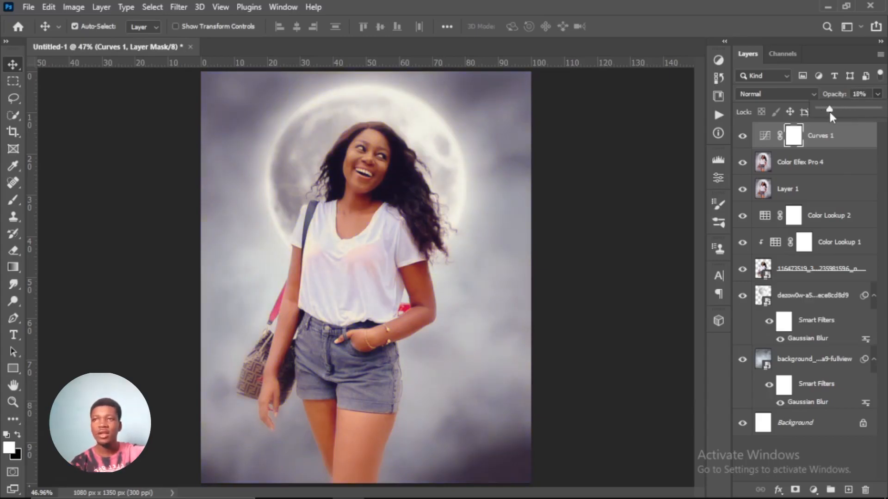
drag(829, 112, 829, 112)
click(743, 138)
click(743, 138)
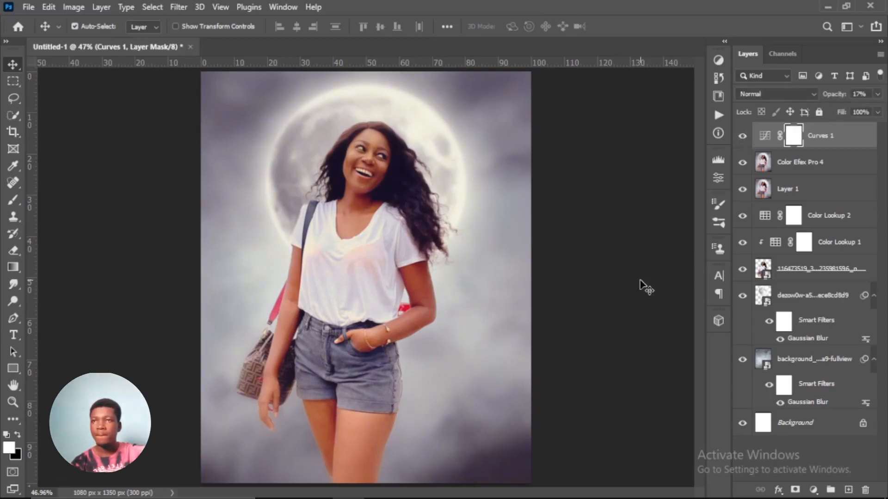
click(645, 287)
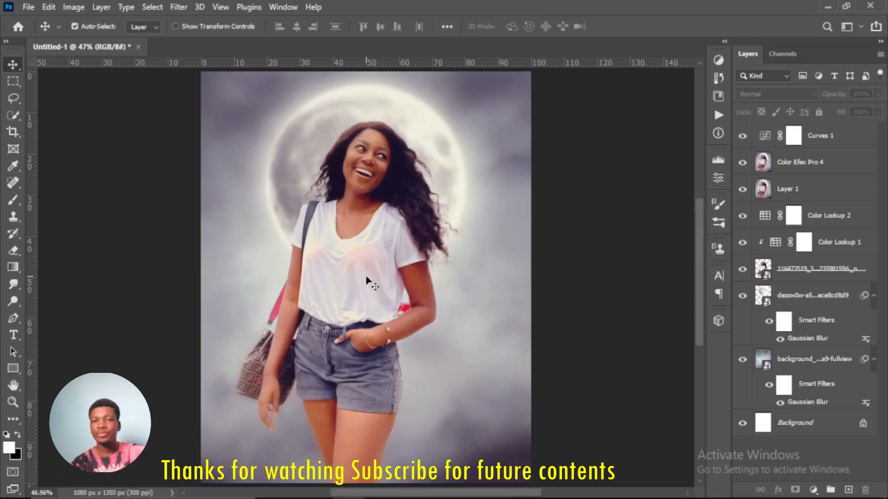
Inspect the details of the finished composite up close and fit the whole image back on screen.
scroll(367, 281, up, 4)
drag(414, 254, 565, 224)
drag(382, 301, 415, 341)
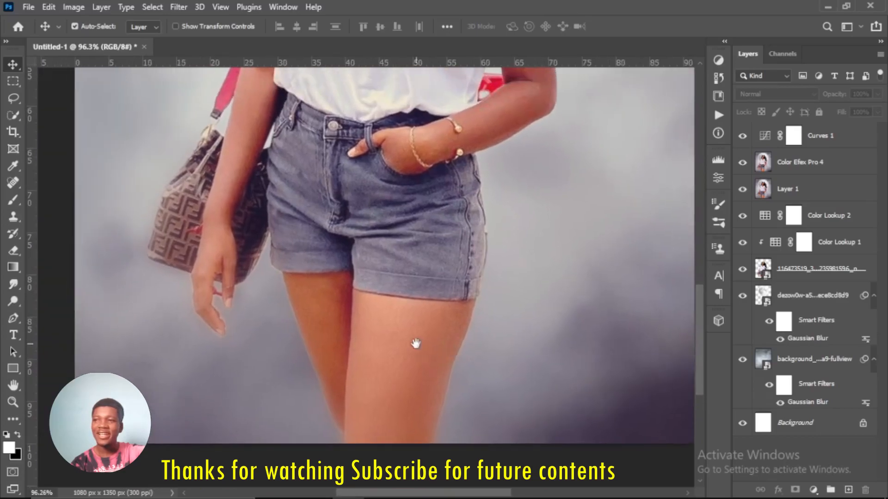
click(18, 405)
click(392, 27)
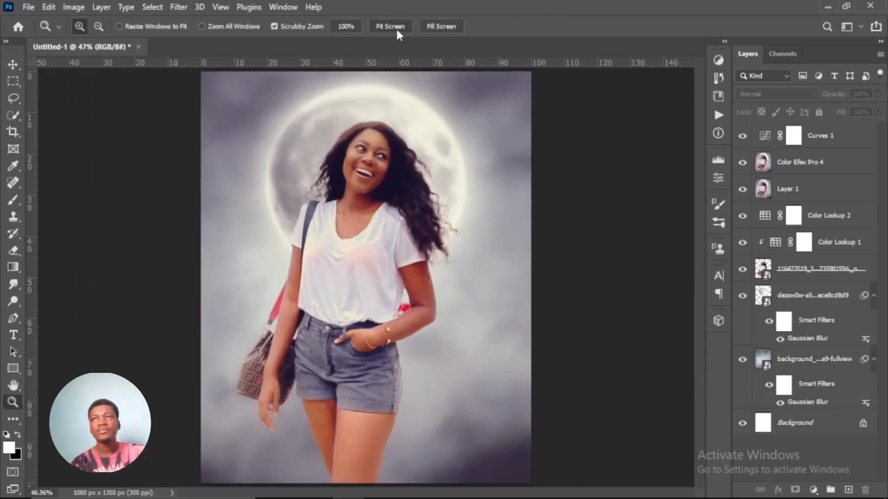